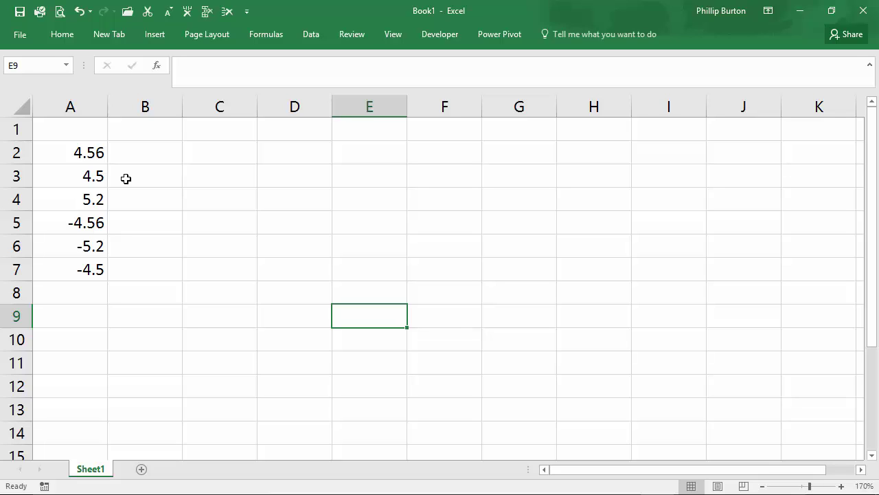
Step: Enter =ROUND(A2,0) in cell B2
click(145, 156)
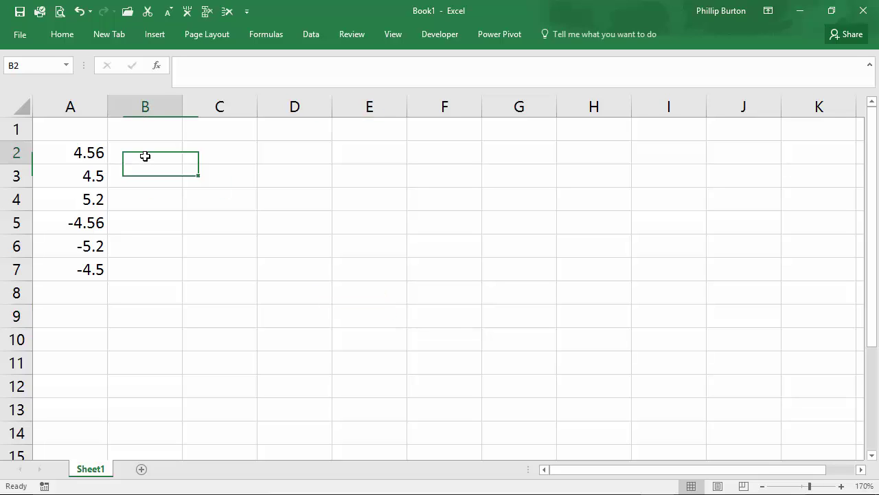
text(=ROUND)
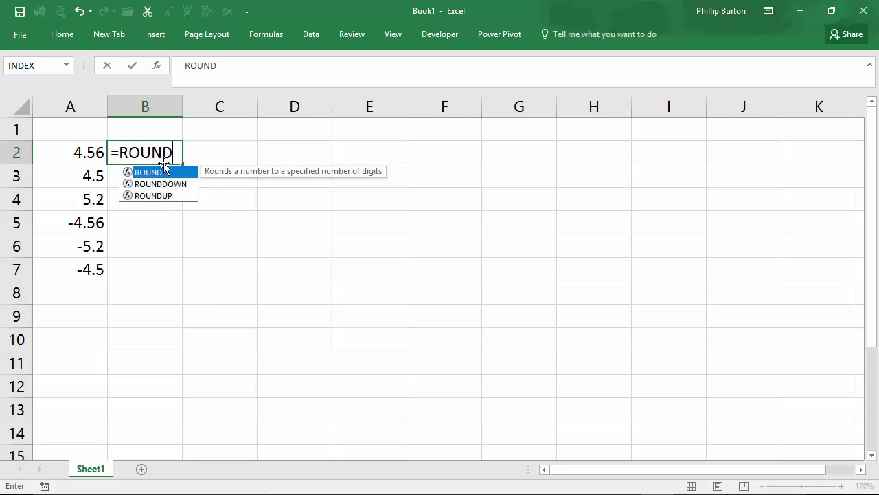
text(()
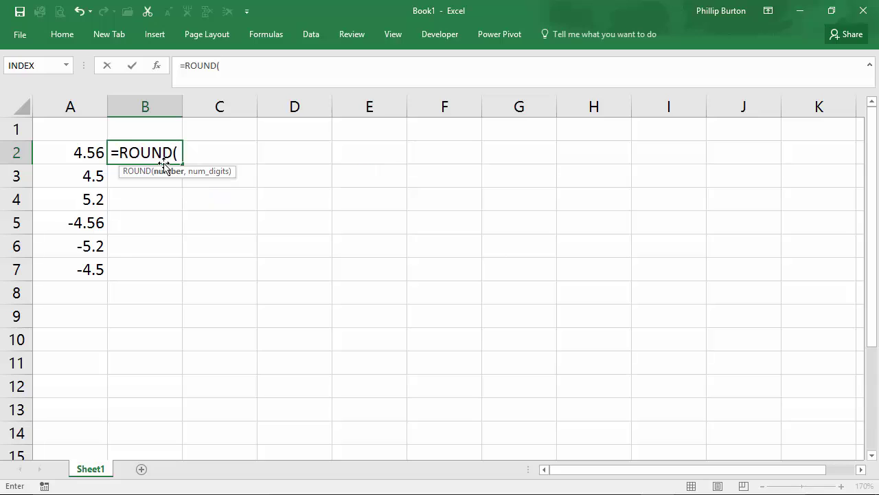
click(83, 154)
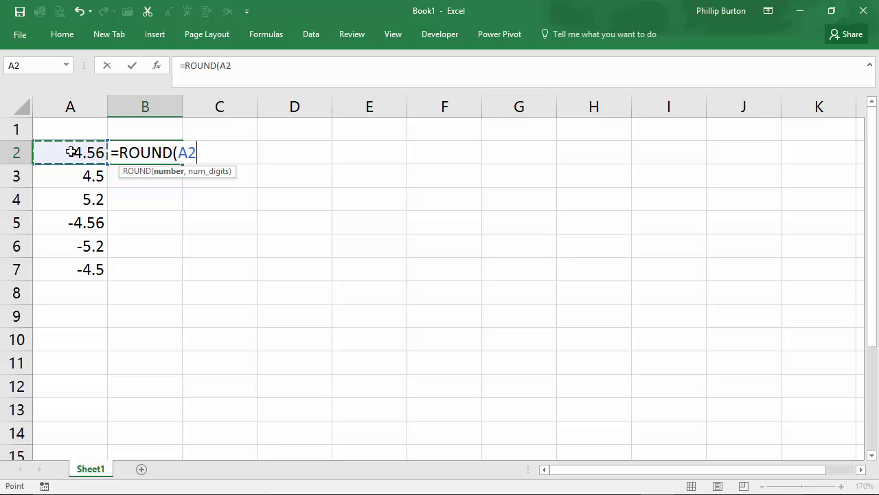
text(,)
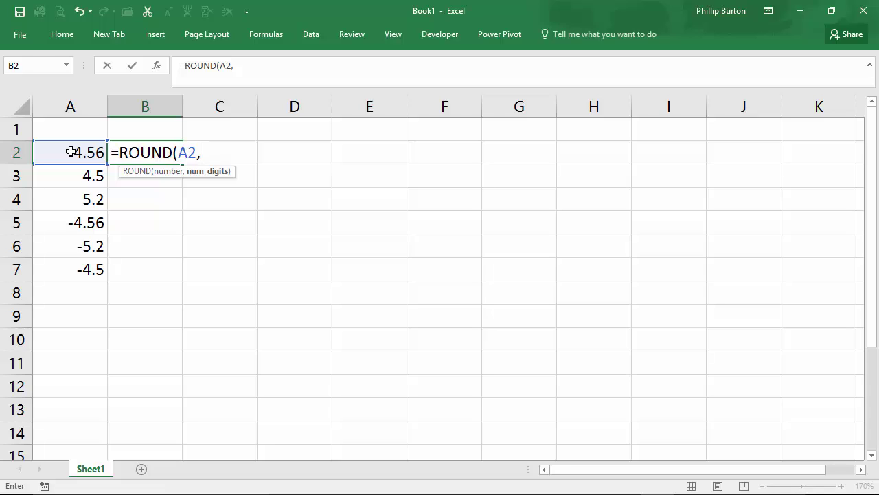
text(0))
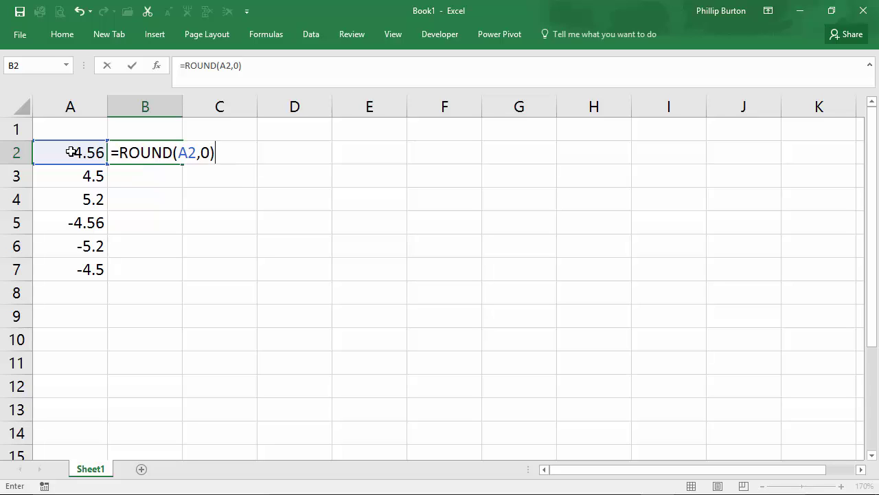
key(Return)
key(Up)
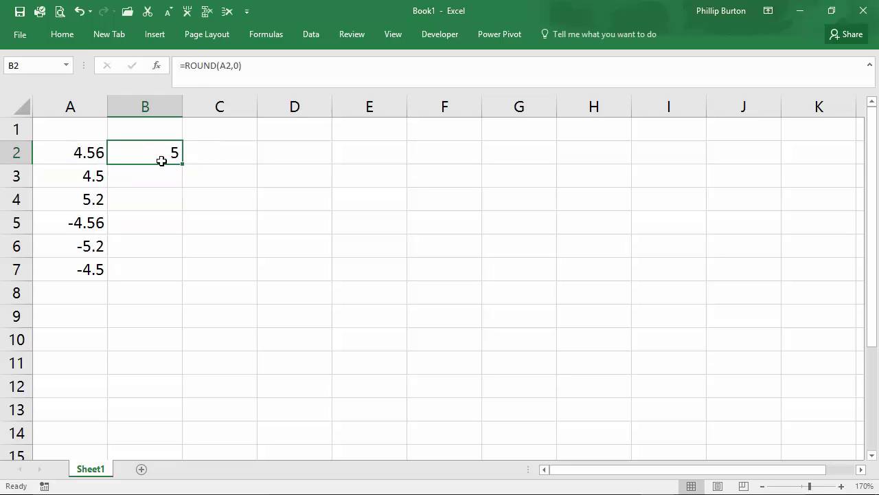
Step: Fill the ROUND formula down to B7 and check each copied formula
drag(184, 165, 186, 282)
click(157, 157)
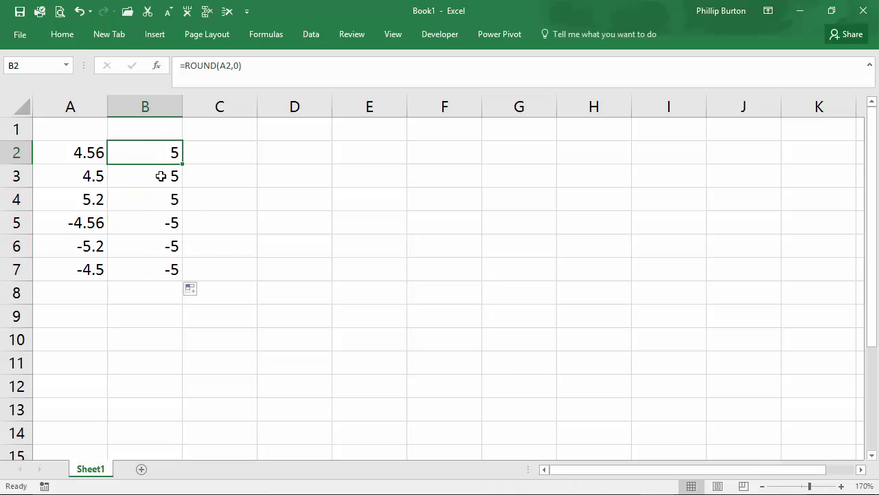
click(153, 183)
click(156, 197)
click(162, 223)
click(164, 246)
click(159, 271)
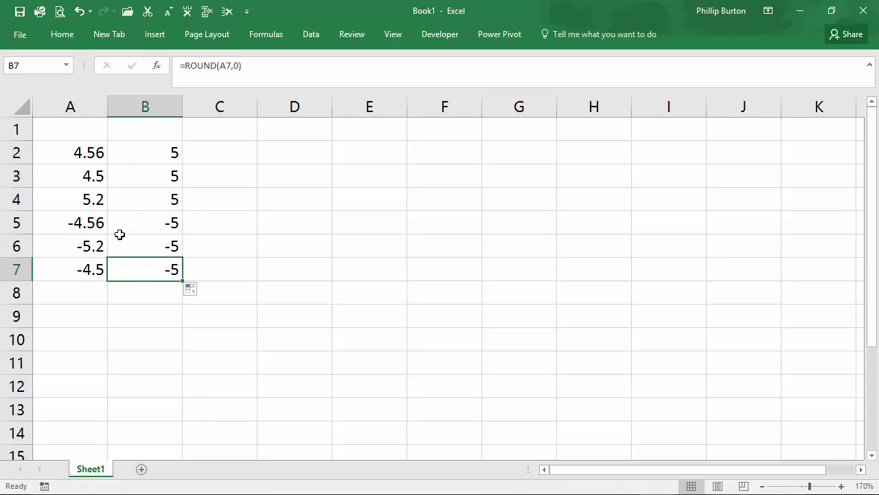
Step: Copy column A's values into column E
click(73, 112)
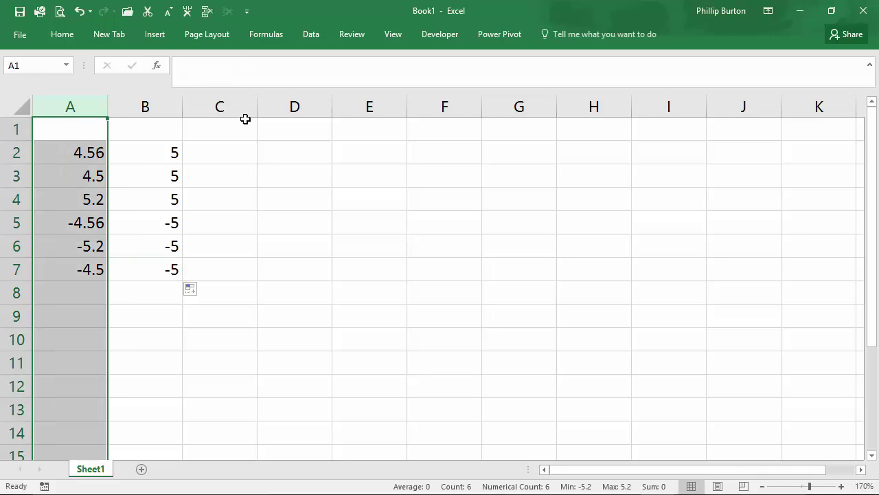
key(ctrl+c)
click(296, 107)
click(390, 110)
key(ctrl+v)
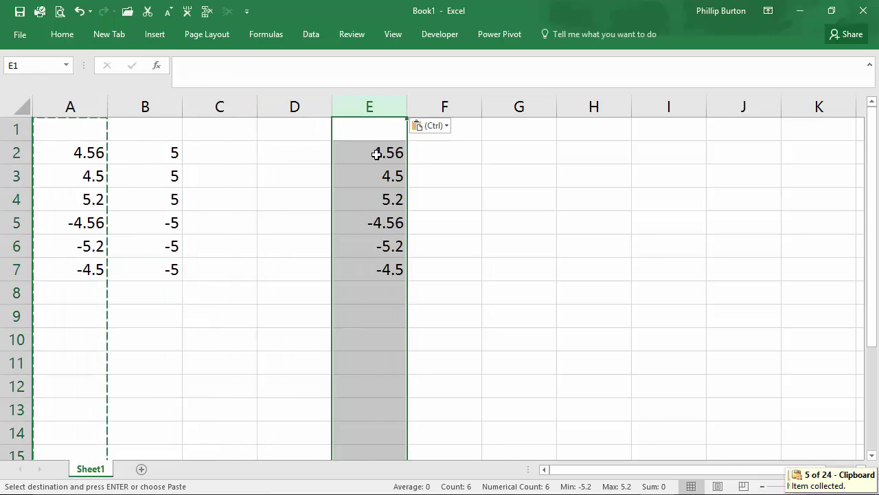
click(392, 152)
click(390, 112)
Step: Format column E as Number with 0 decimal places
click(69, 36)
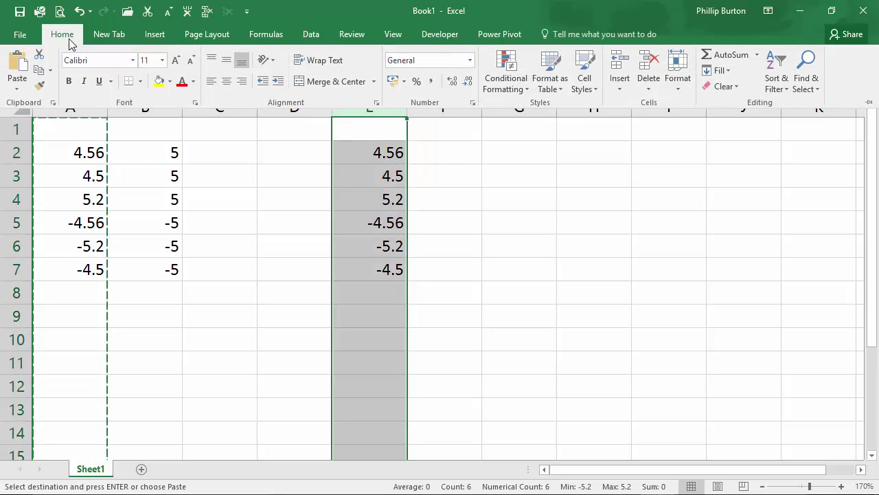
click(474, 103)
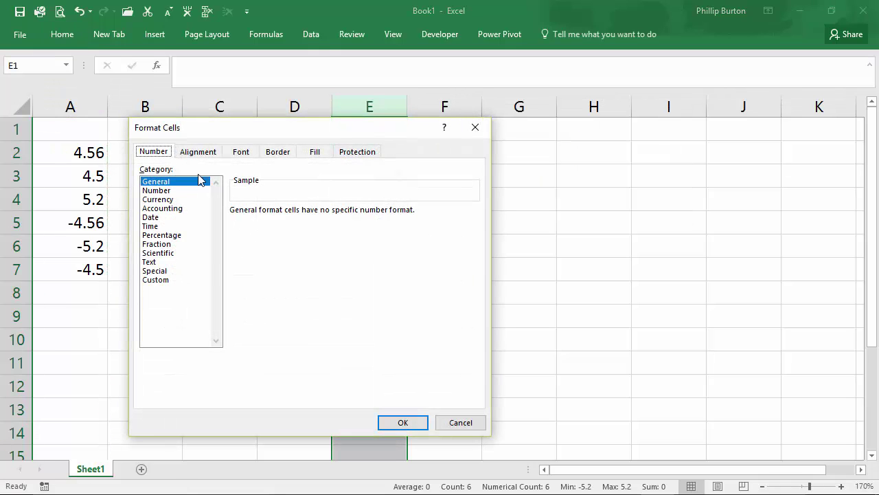
drag(277, 131, 548, 129)
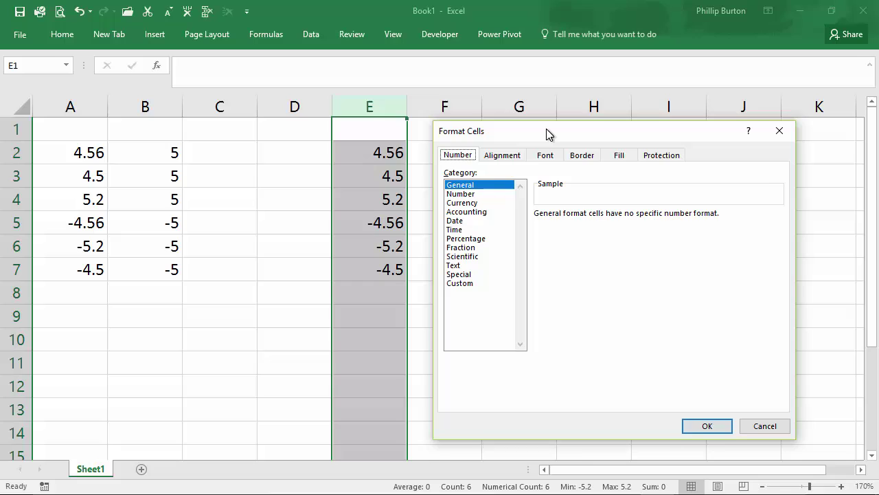
click(478, 193)
click(630, 217)
click(630, 218)
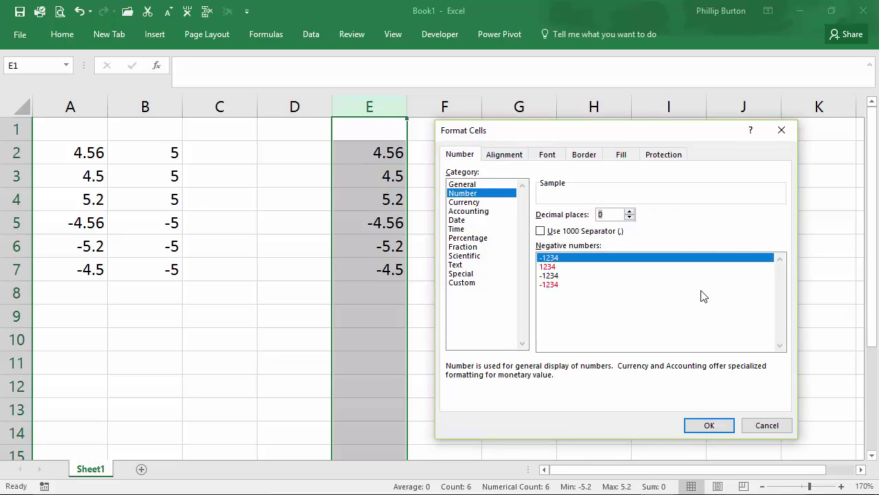
click(709, 425)
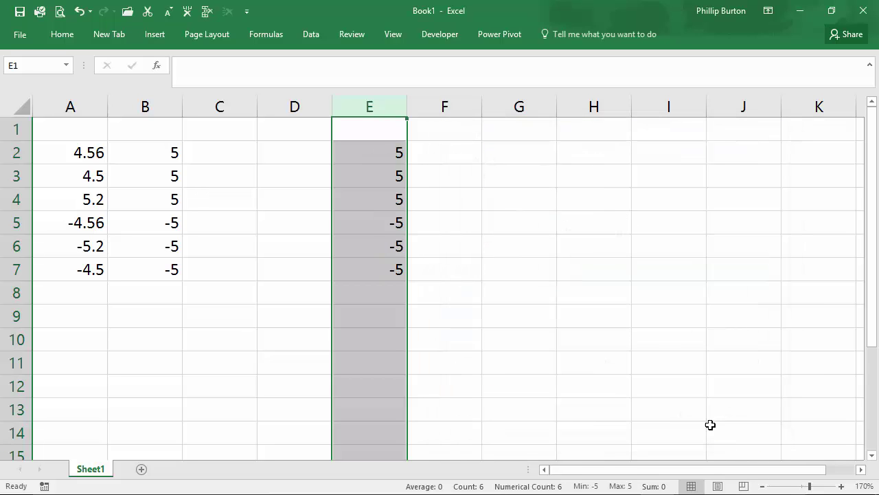
drag(385, 149, 381, 197)
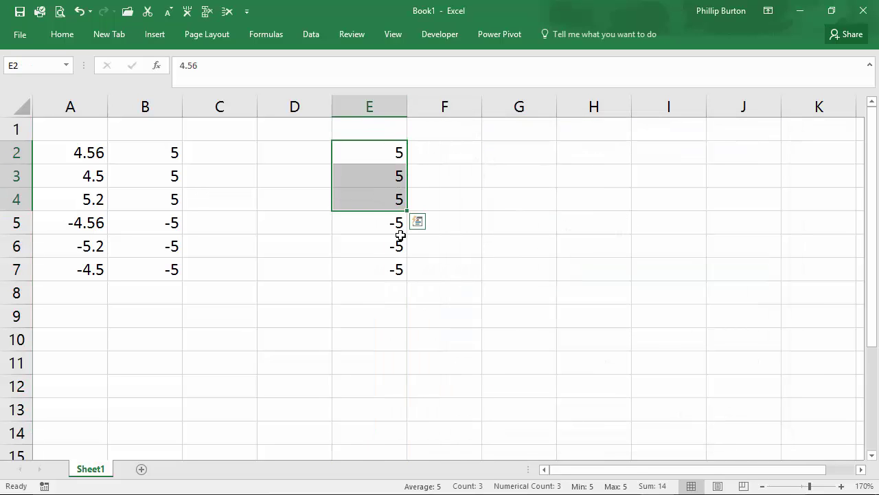
drag(397, 227, 386, 268)
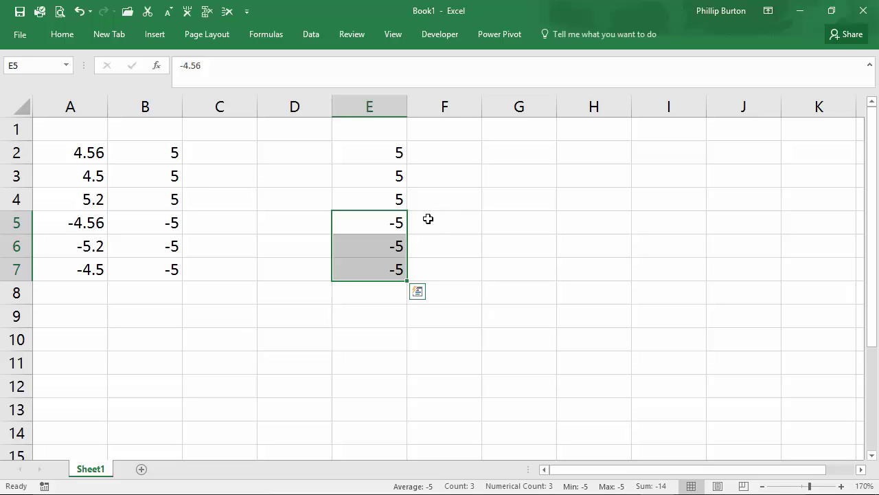
click(387, 158)
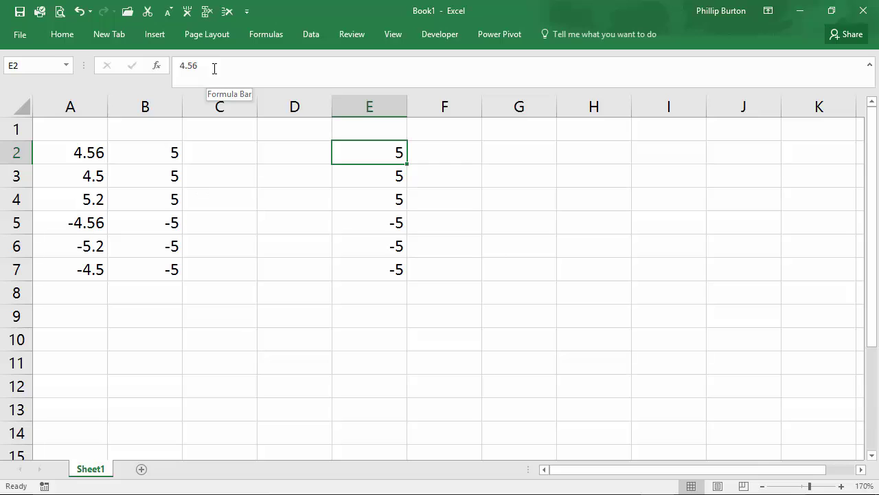
click(375, 175)
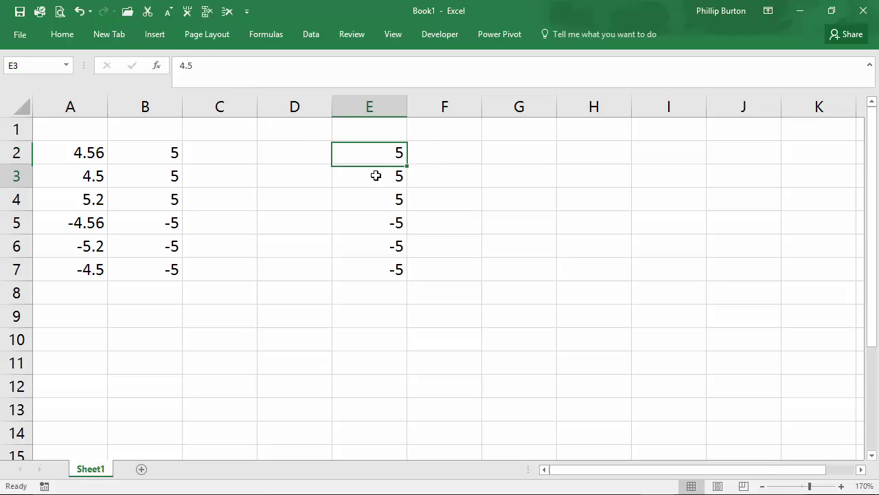
click(380, 197)
click(382, 222)
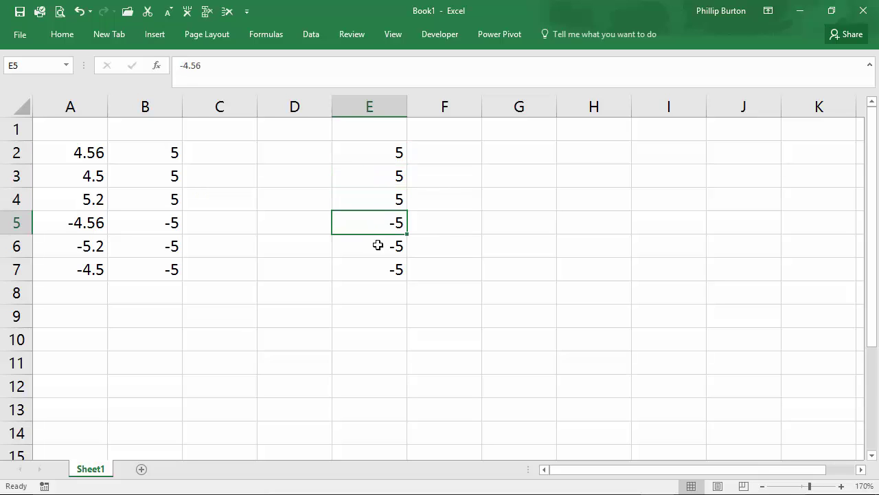
click(379, 245)
click(382, 268)
click(382, 242)
click(381, 222)
click(382, 197)
click(385, 173)
click(389, 151)
Step: Enter =IF(B2=5,"YES","NO") in C2 and fill it down to C7
click(226, 147)
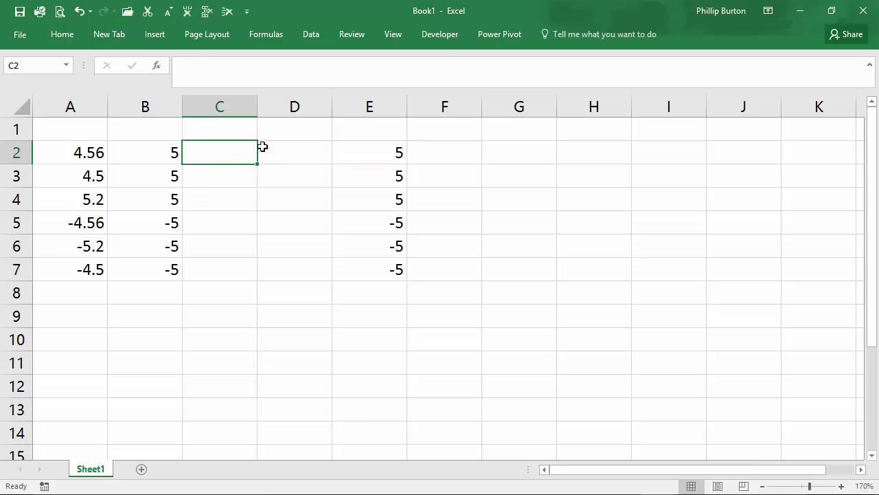
text(=IF)
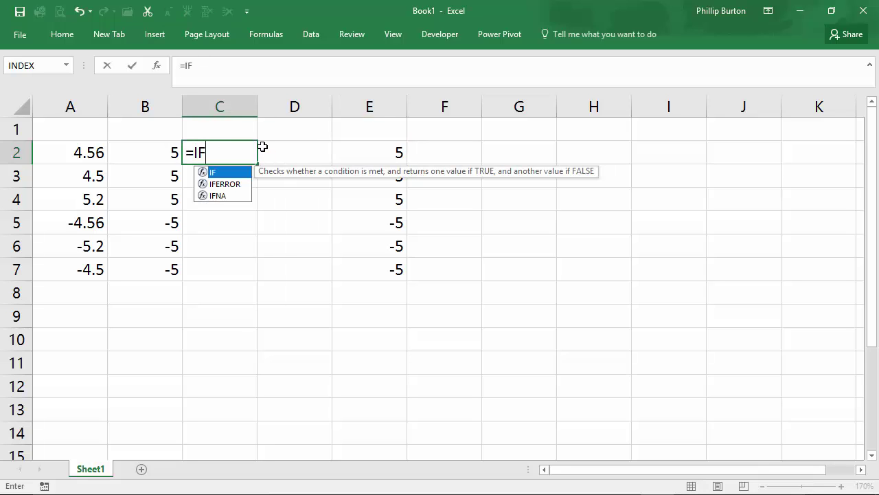
text(()
click(155, 150)
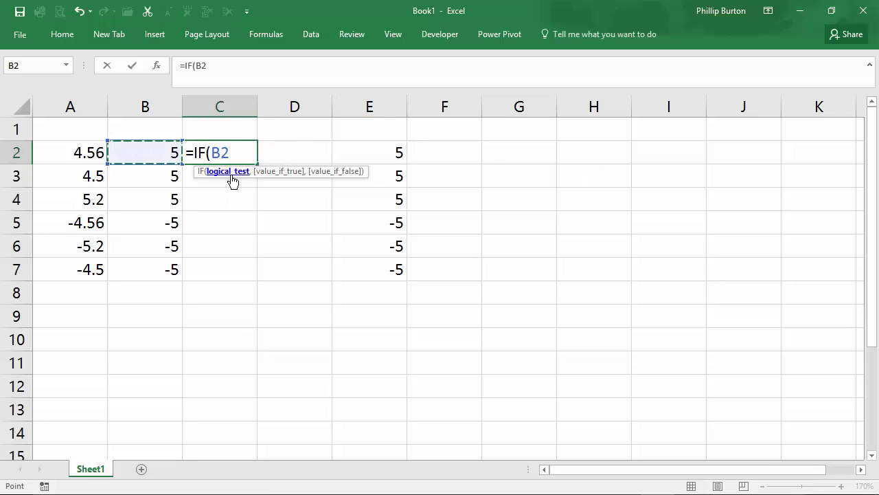
text(=5,"YE)
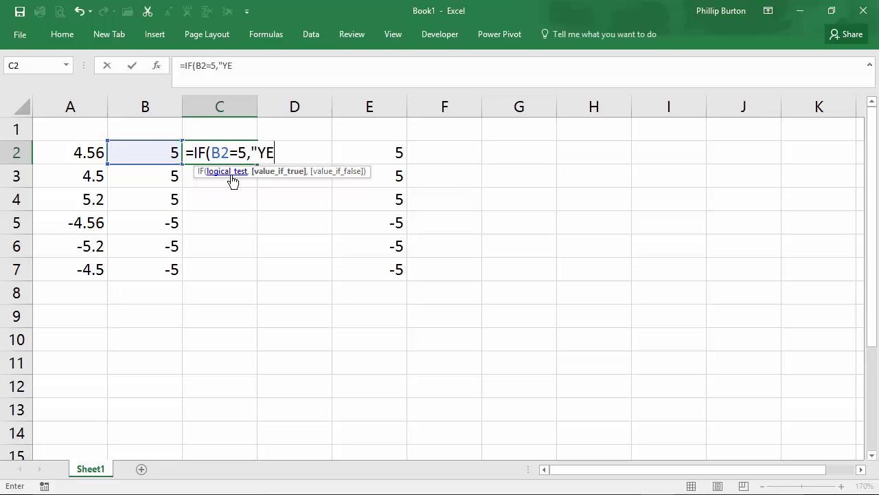
text(S","NO")
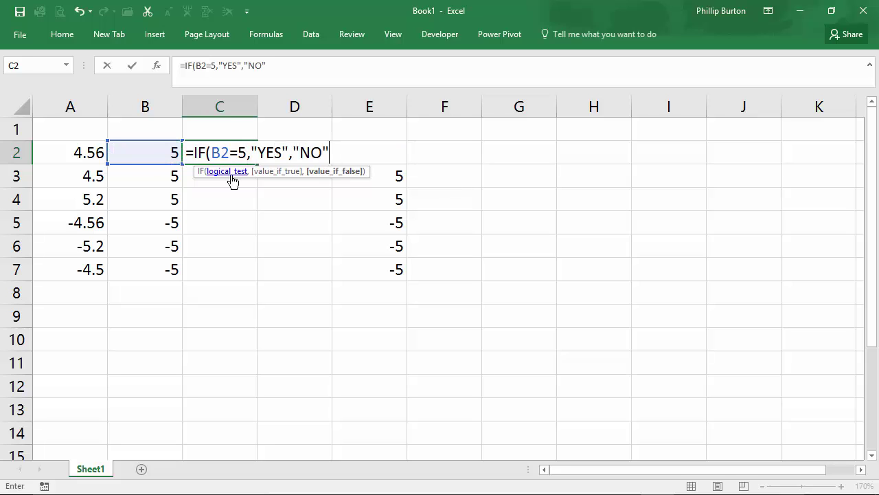
text())
key(ctrl+Return)
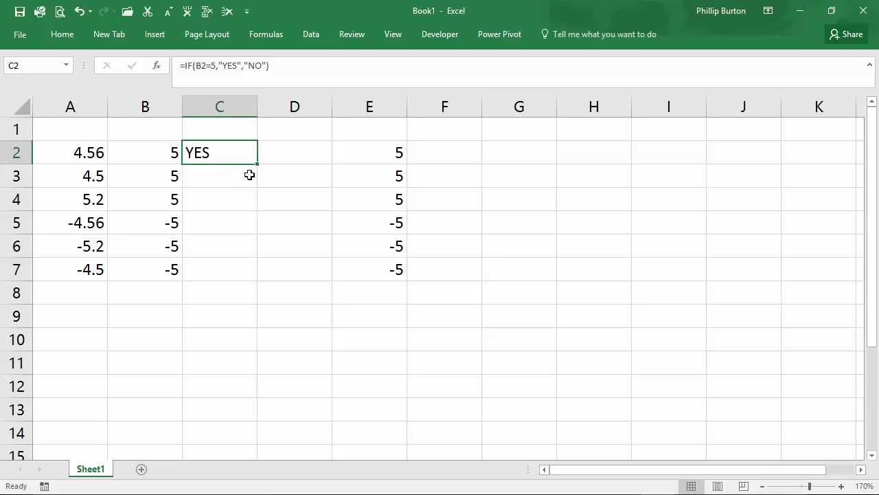
drag(257, 164, 257, 276)
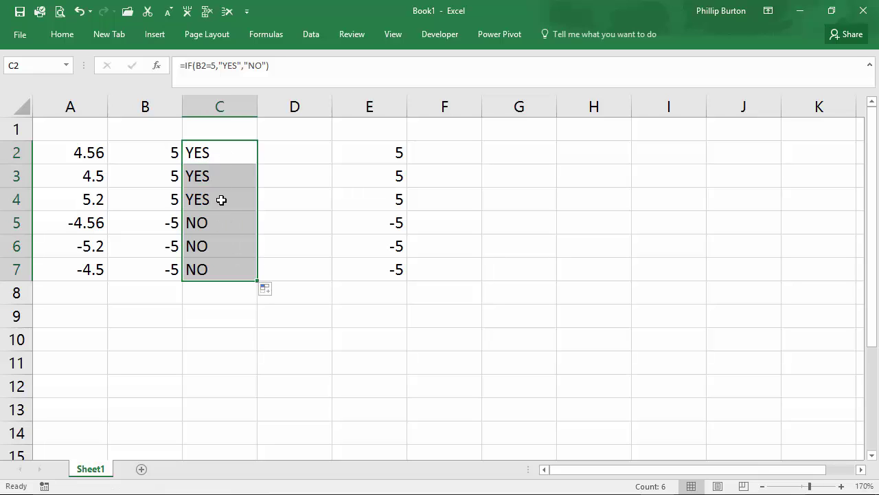
Step: Change C5's check to B5=-5 and fill it down to C7
drag(222, 152, 226, 204)
click(224, 219)
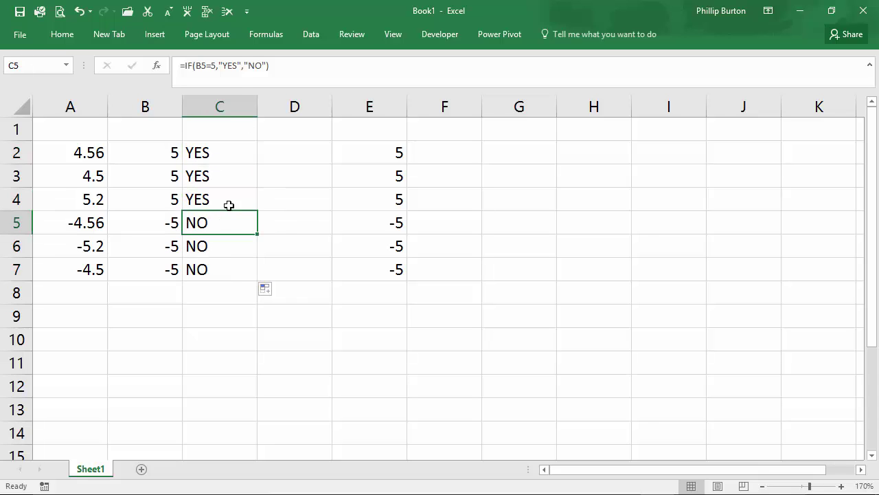
click(211, 65)
text(-)
key(ctrl+Return)
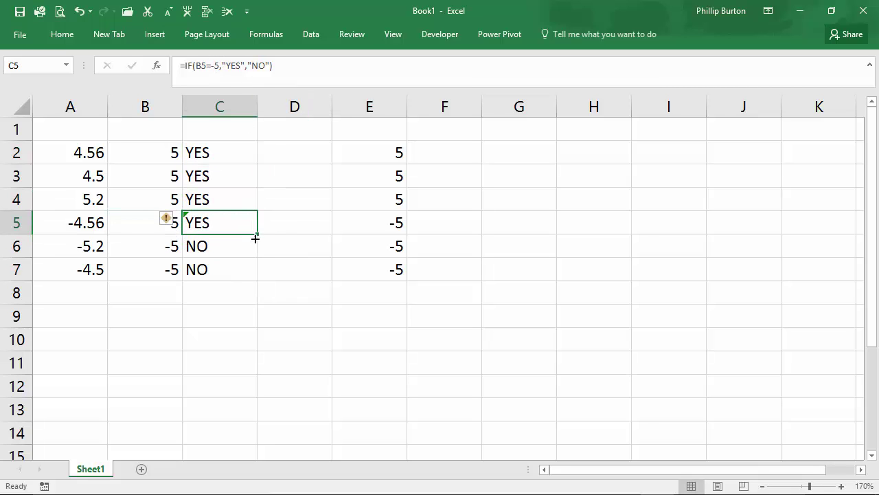
drag(258, 236, 255, 280)
Step: Copy the C2:C7 IF checks into F2:F7, where they test column E and return NO
click(283, 274)
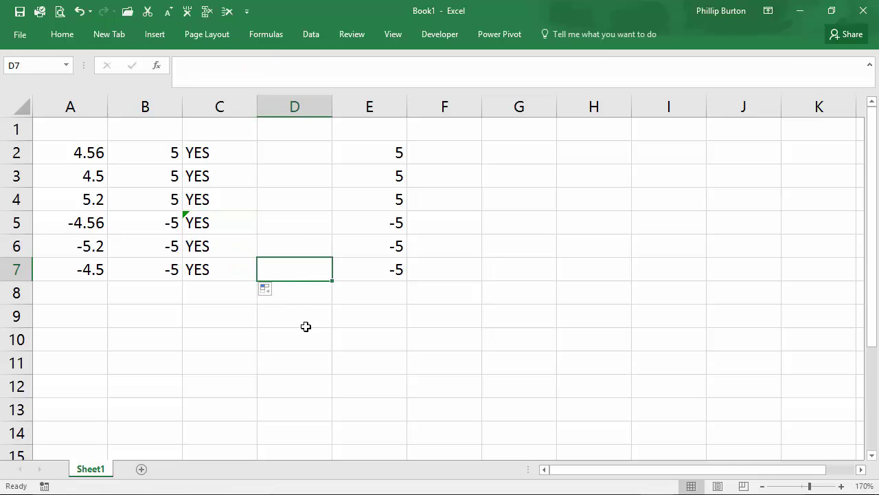
drag(225, 160, 218, 269)
key(ctrl+c)
click(451, 153)
key(ctrl+v)
click(459, 151)
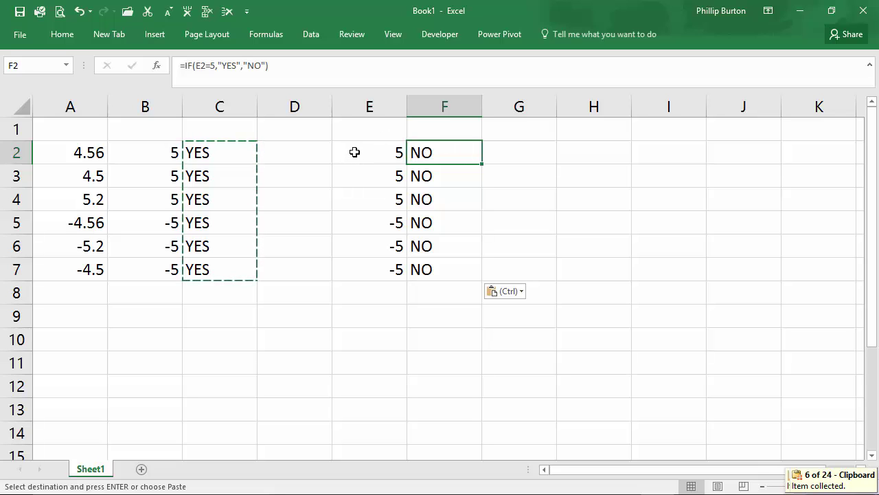
click(400, 153)
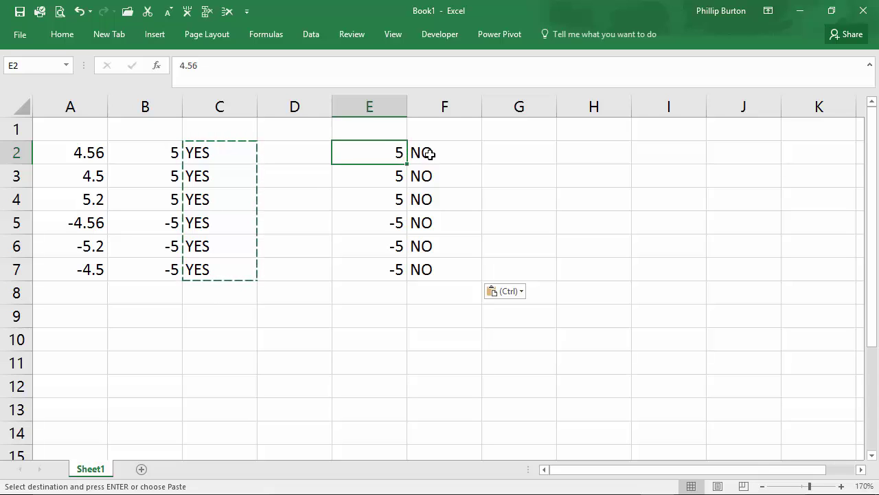
drag(429, 153, 459, 266)
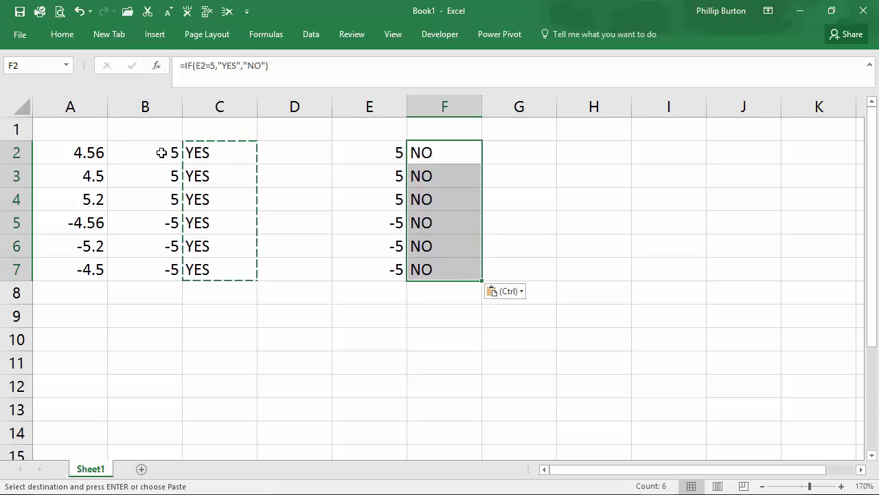
key(Escape)
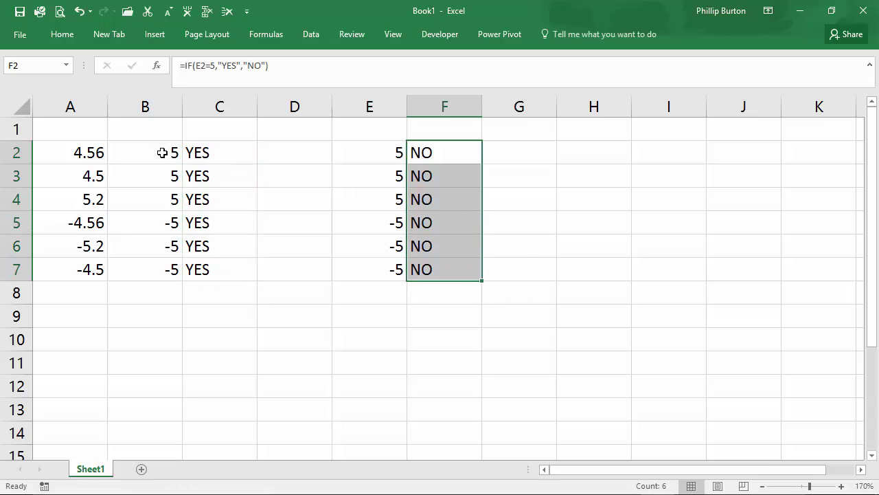
Step: Compare the ROUND formulas in B2:B7 with E2's stored value of 4.56
click(381, 150)
drag(161, 152, 163, 268)
click(377, 147)
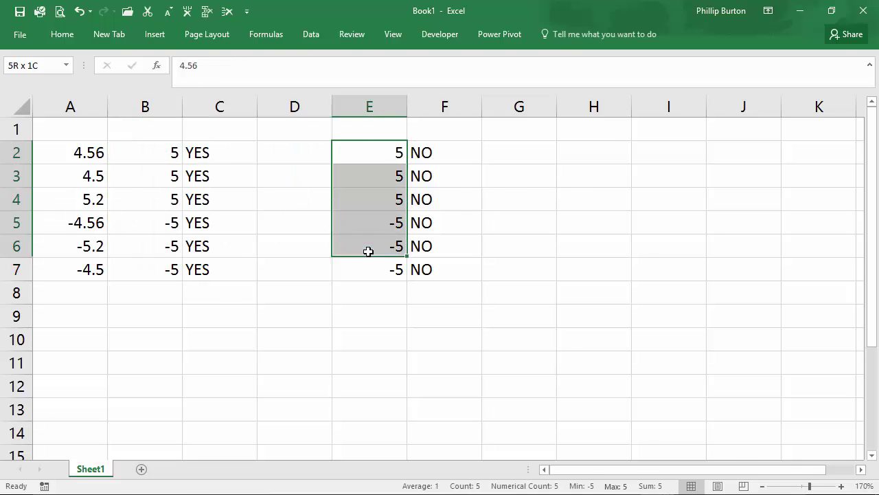